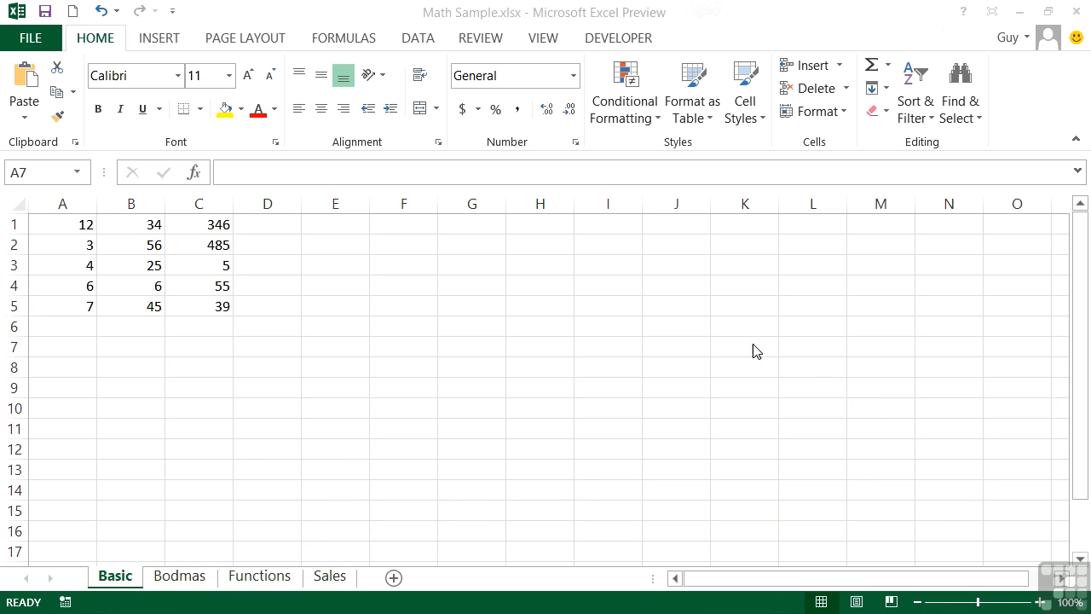
- List the operators +, -, *, / and ^ down cells J2 to J6
click(682, 244)
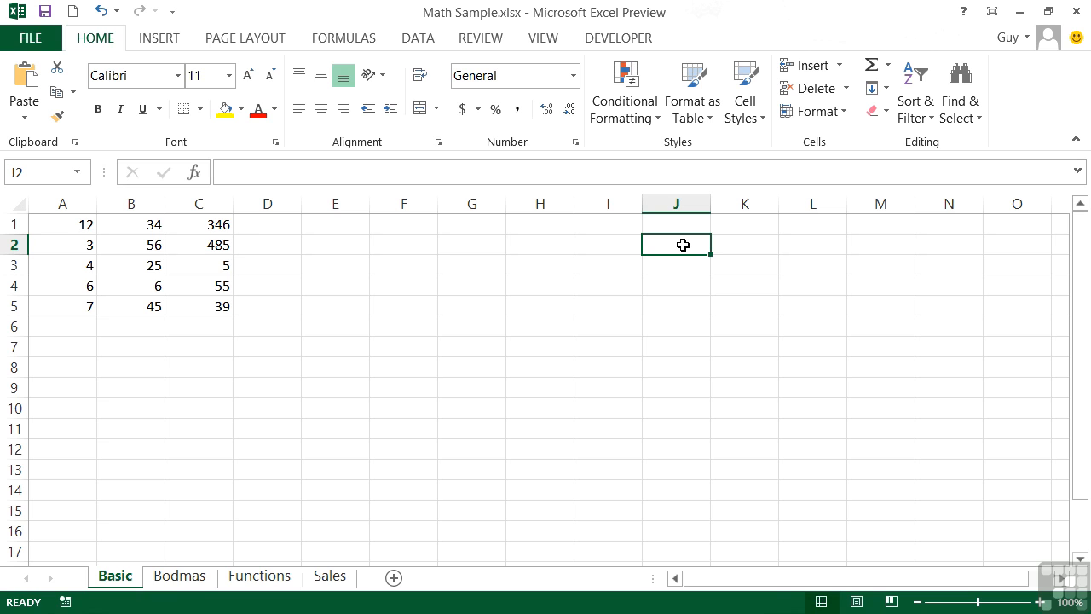
text(+)
key(Return)
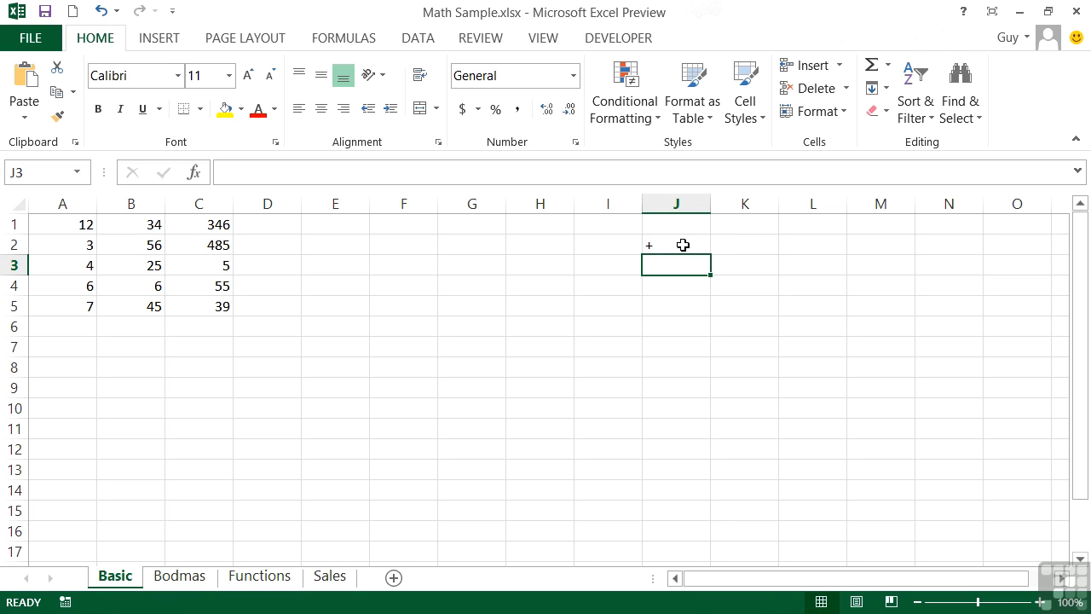
text(-)
key(Return)
text(*)
key(Return)
text(/)
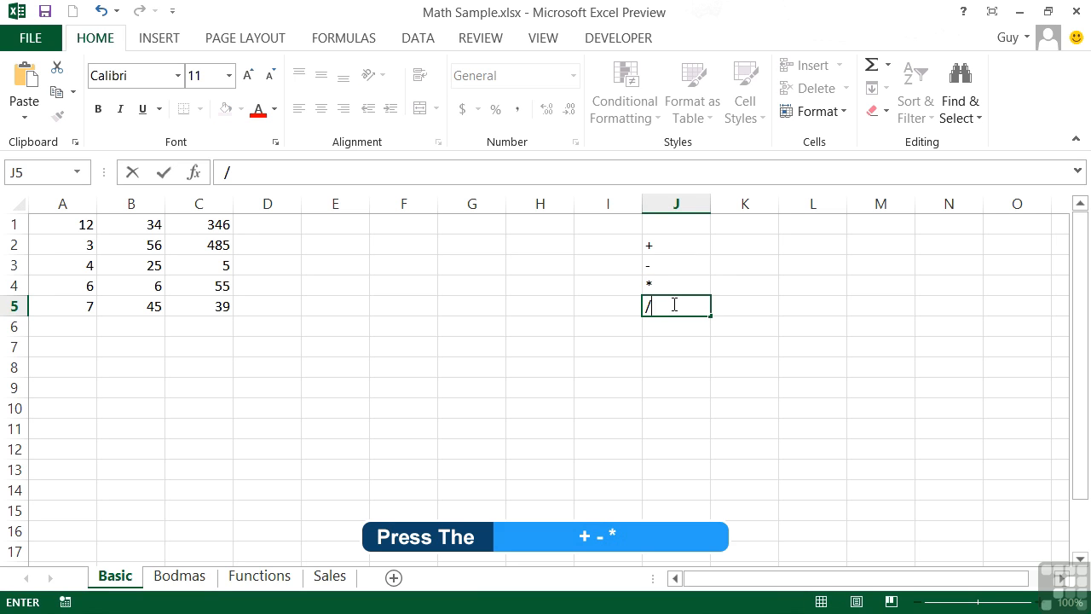
key(Return)
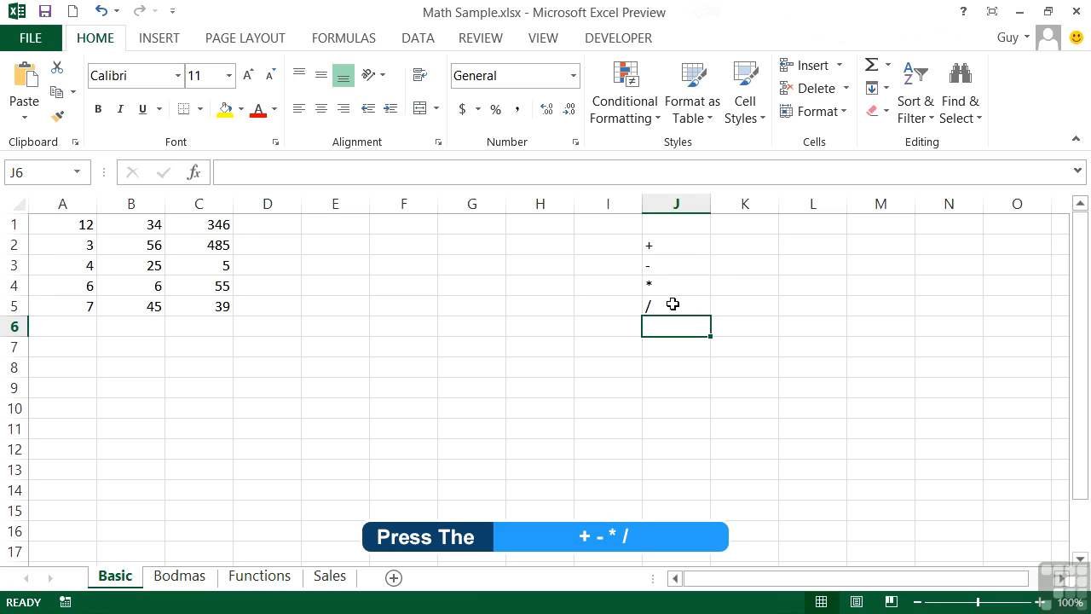
text(^)
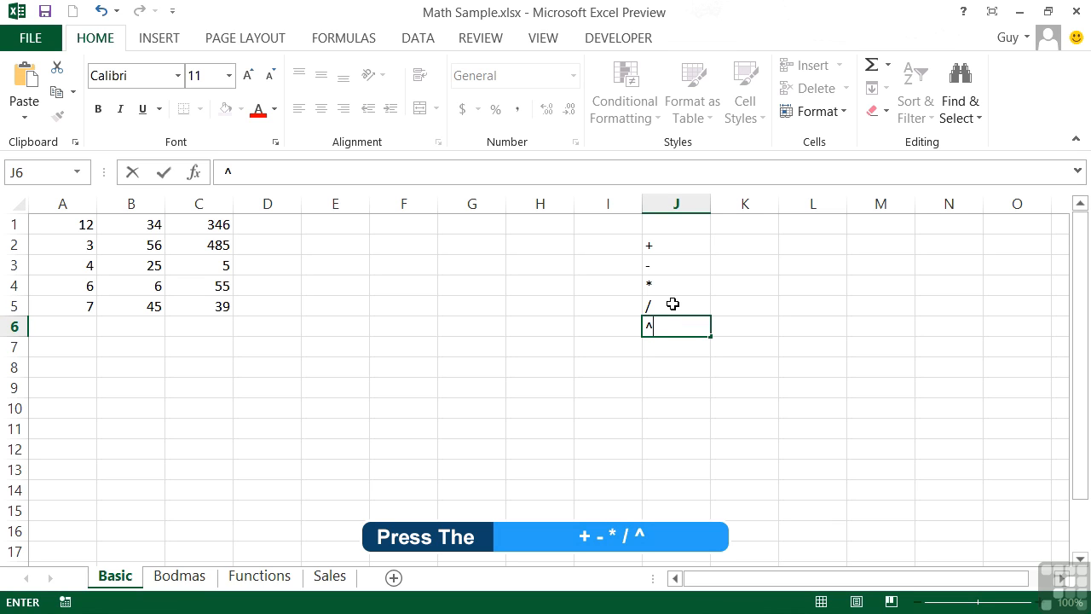
key(Return)
- Label the operators in K2 to K6 as Addition, Subtraction, Multiplication, Division and Exponential, and fit column K's width to its text
key(Up)
key(Up)
key(Up)
key(Up)
key(Up)
key(Right)
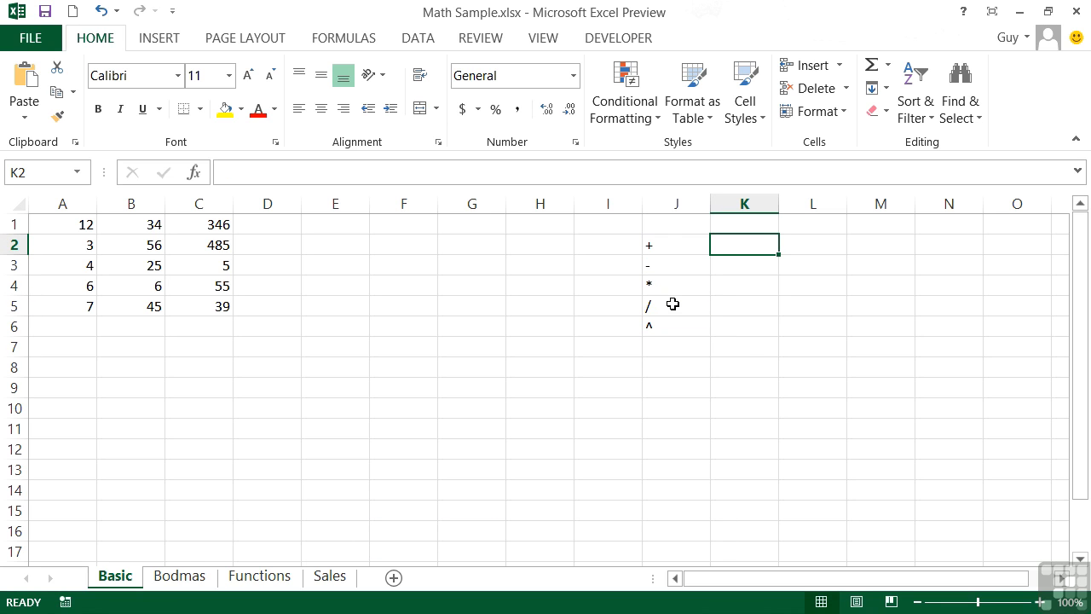
text(Addition)
key(Return)
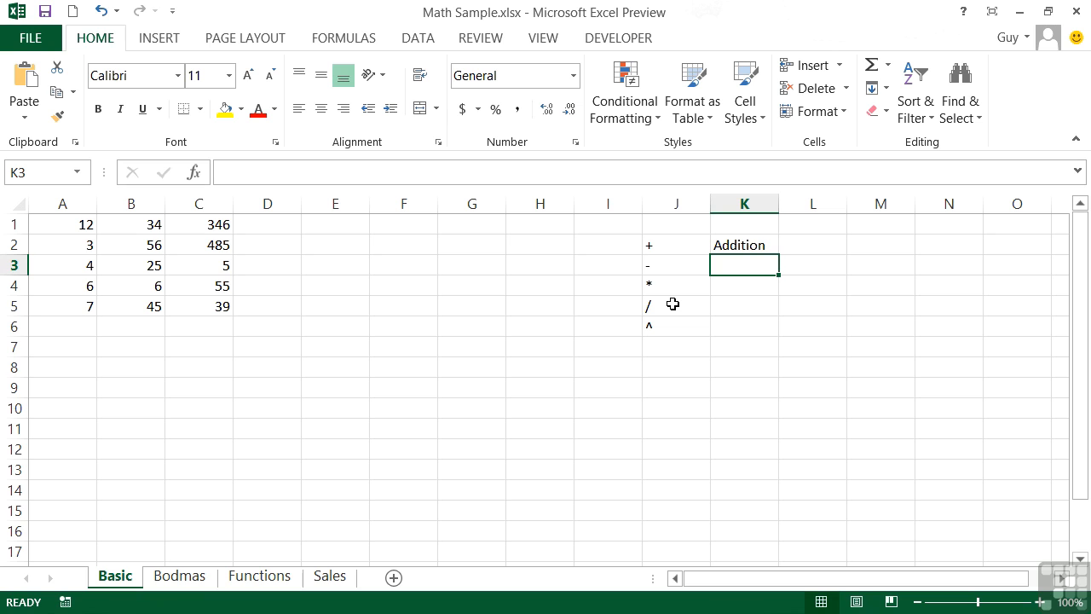
text(Sub)
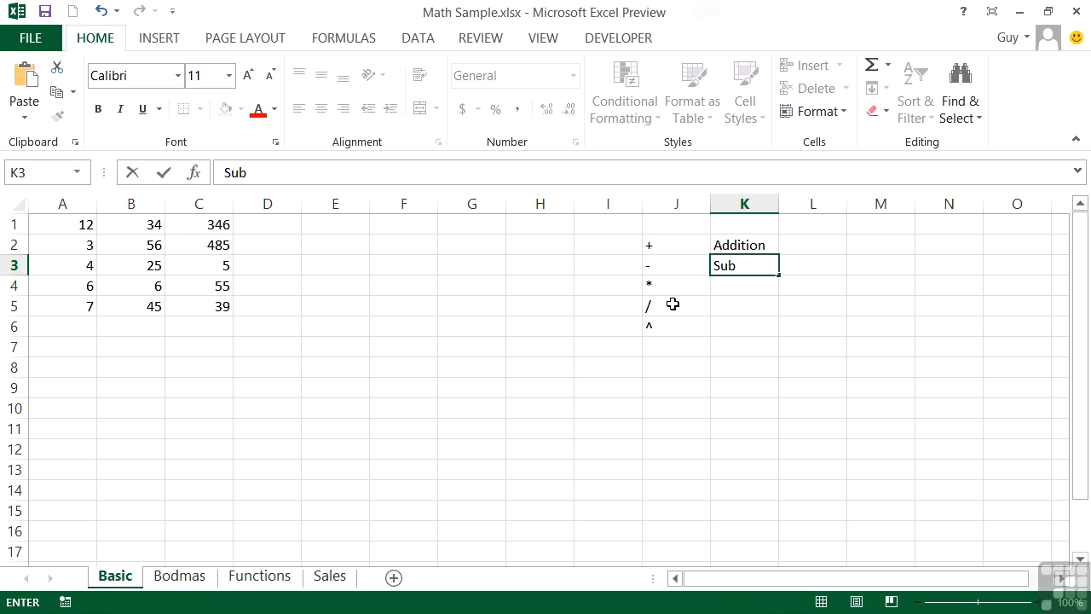
text(traction)
key(Return)
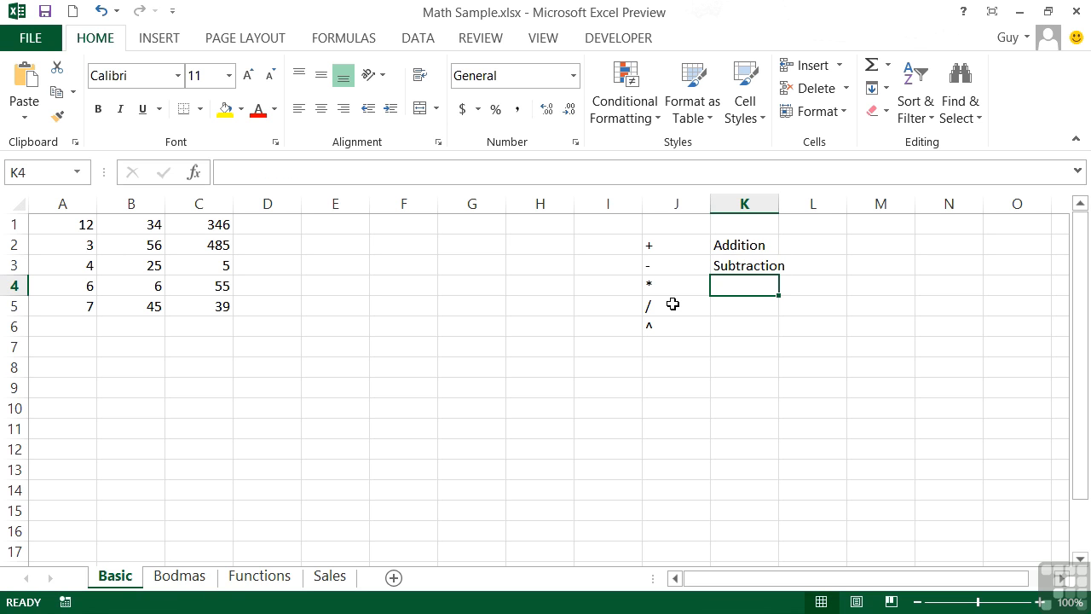
text(Multi)
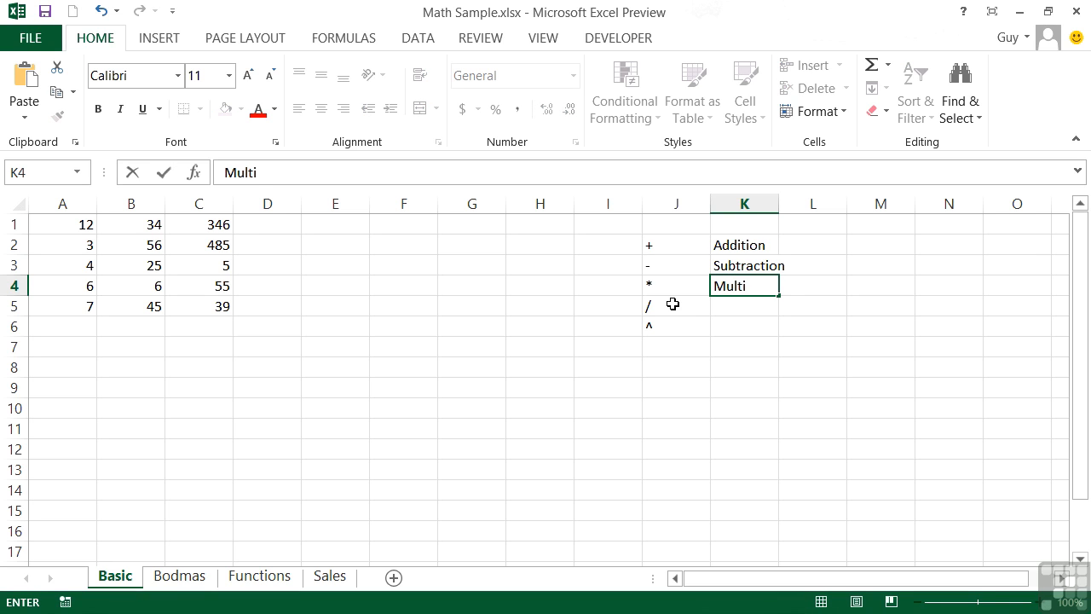
text(plication)
key(Return)
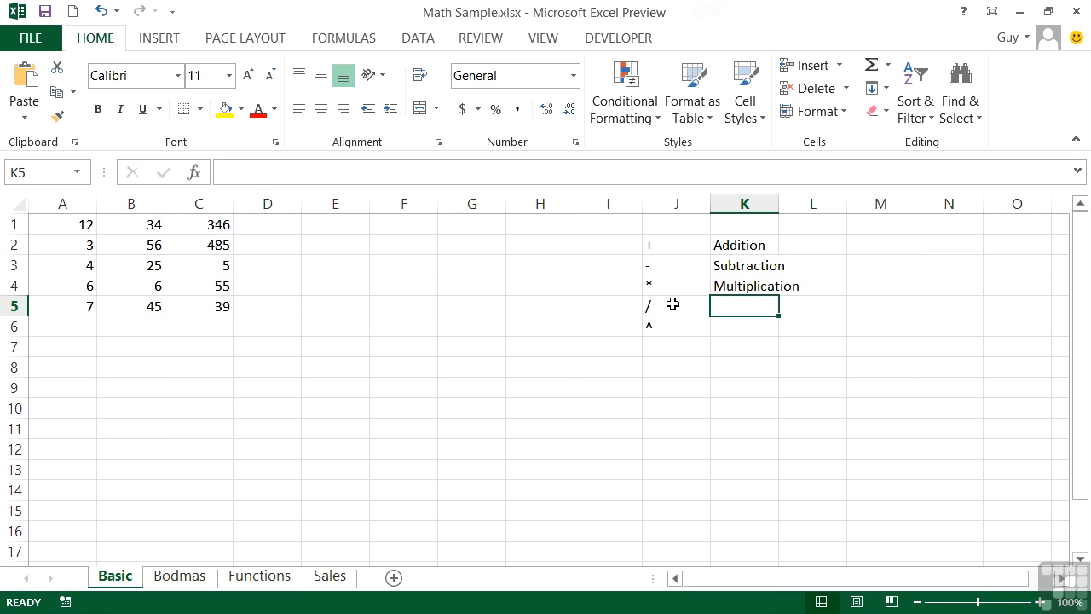
text(Division)
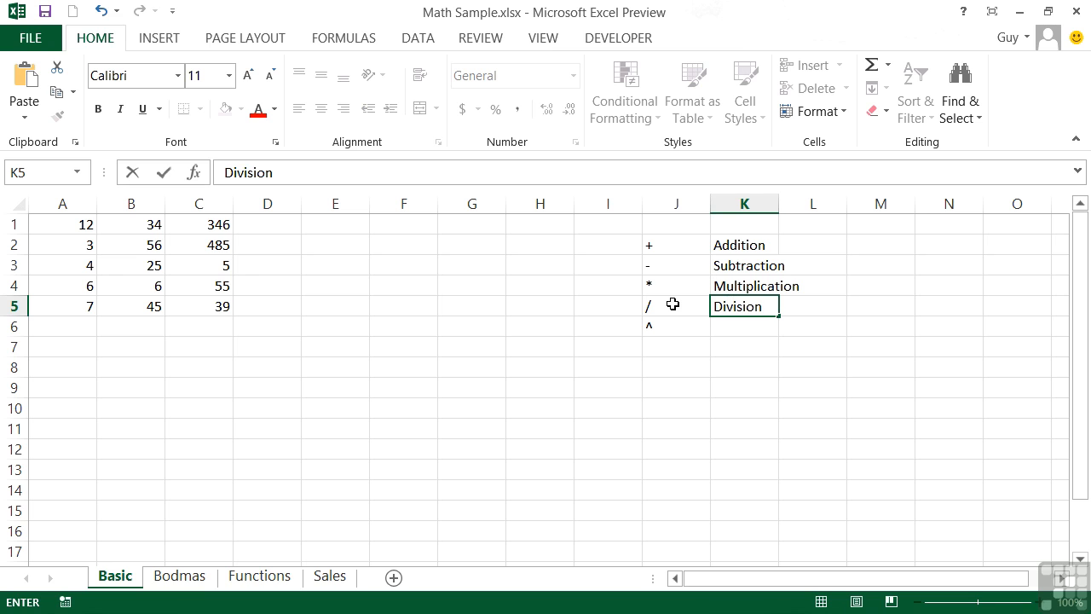
key(Return)
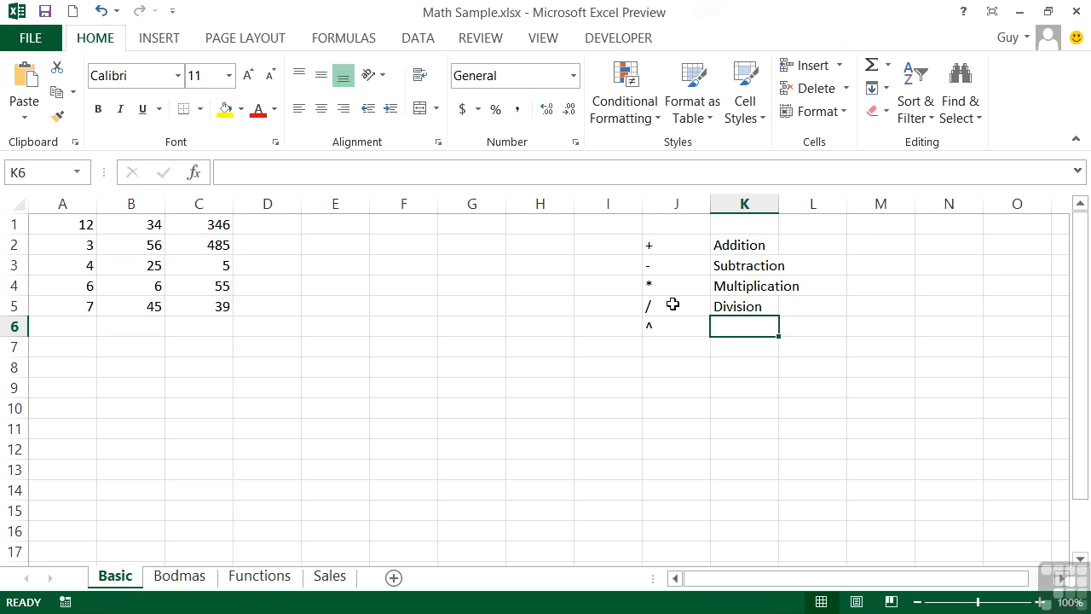
text(Exponential)
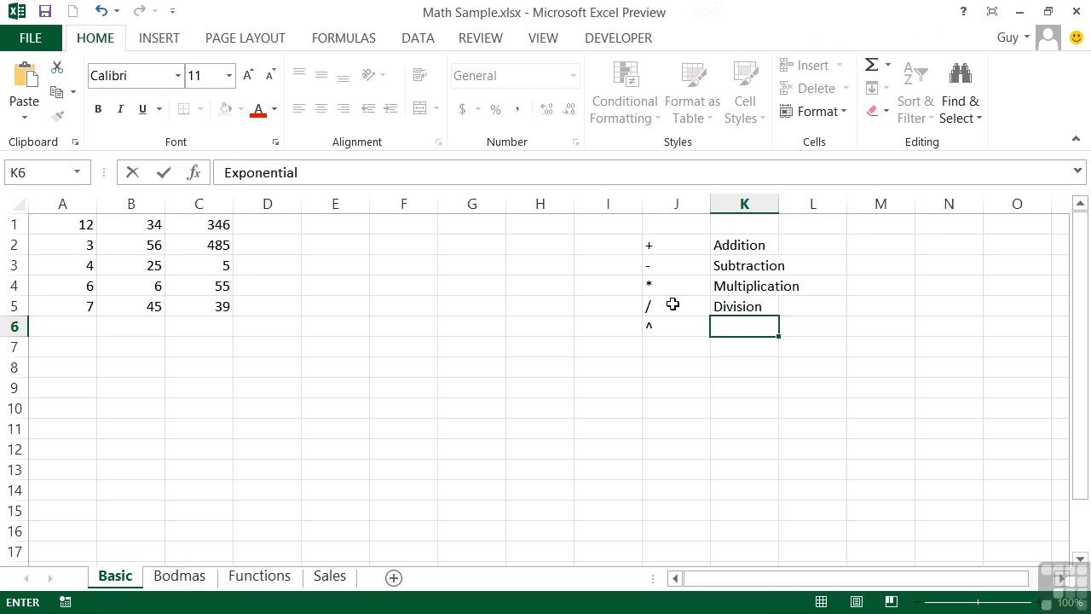
key(Return)
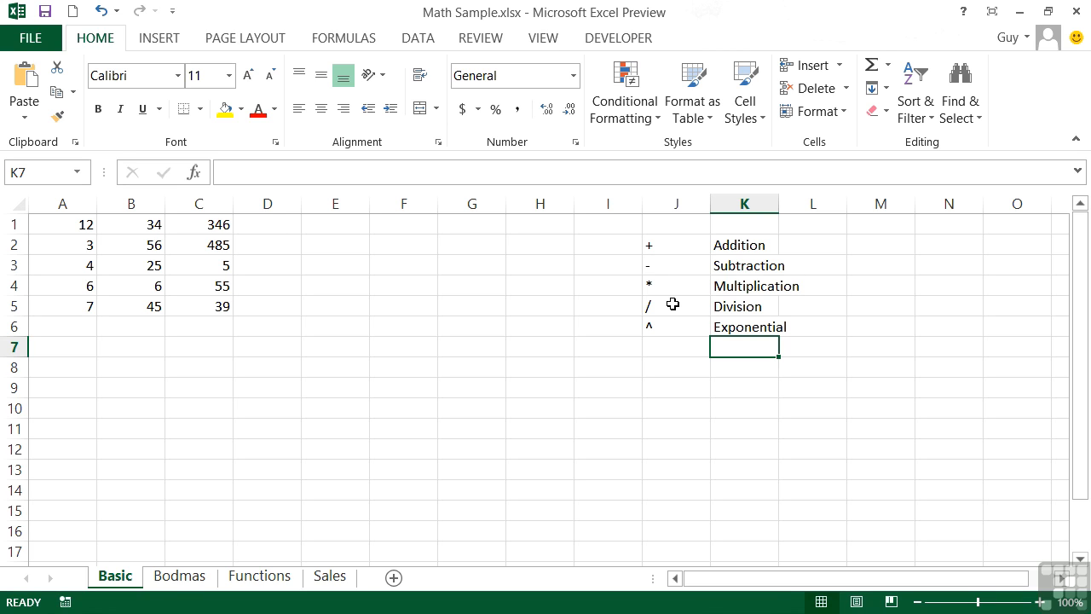
double_click(778, 203)
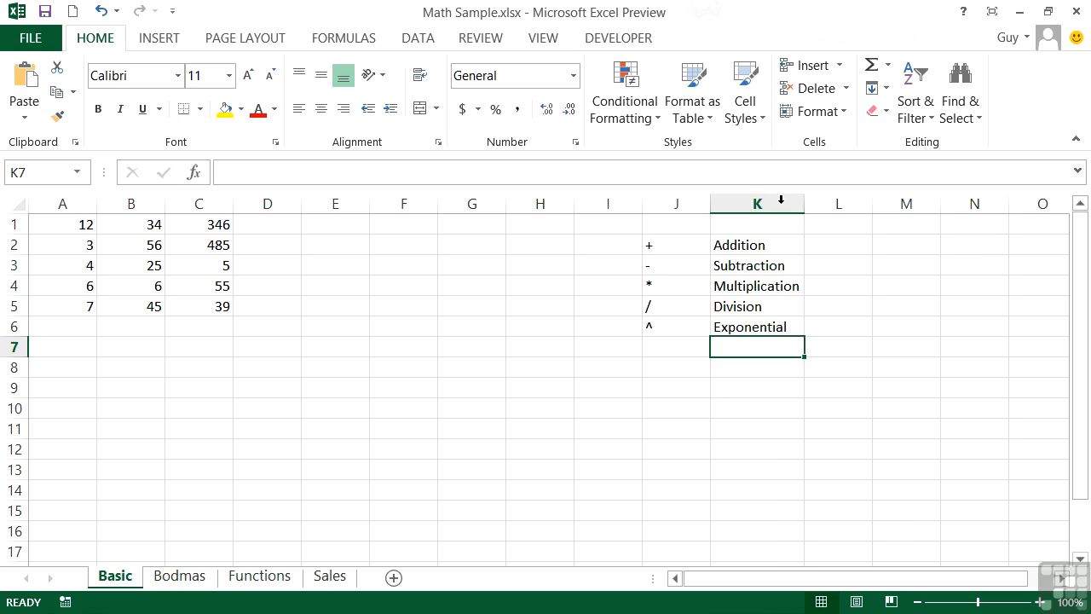
- Enter the formula =a1+b1 in cell E1 to add the first two values of row 1
click(84, 371)
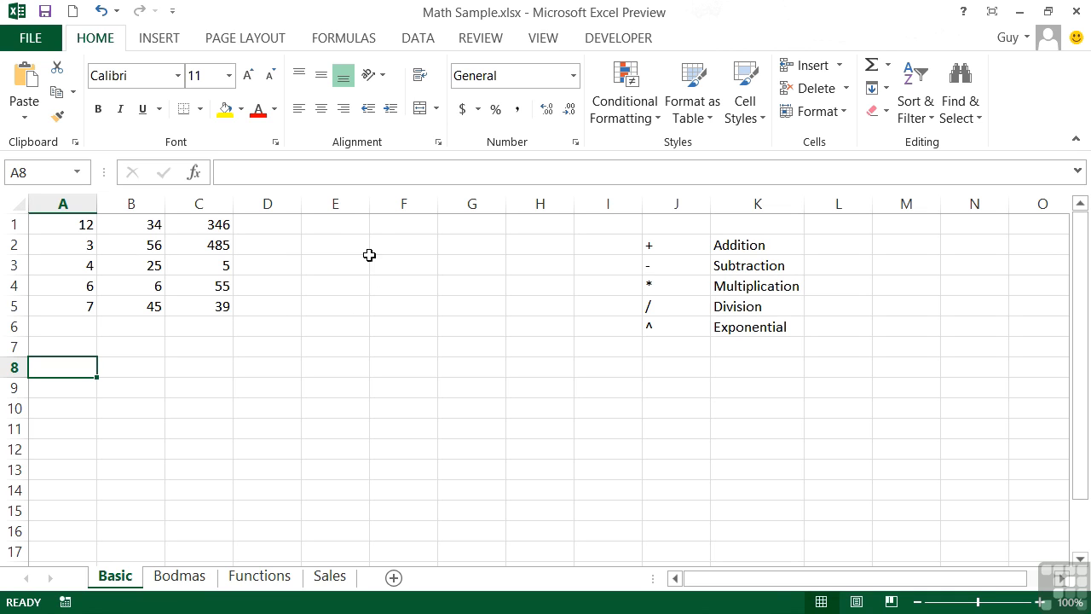
click(355, 223)
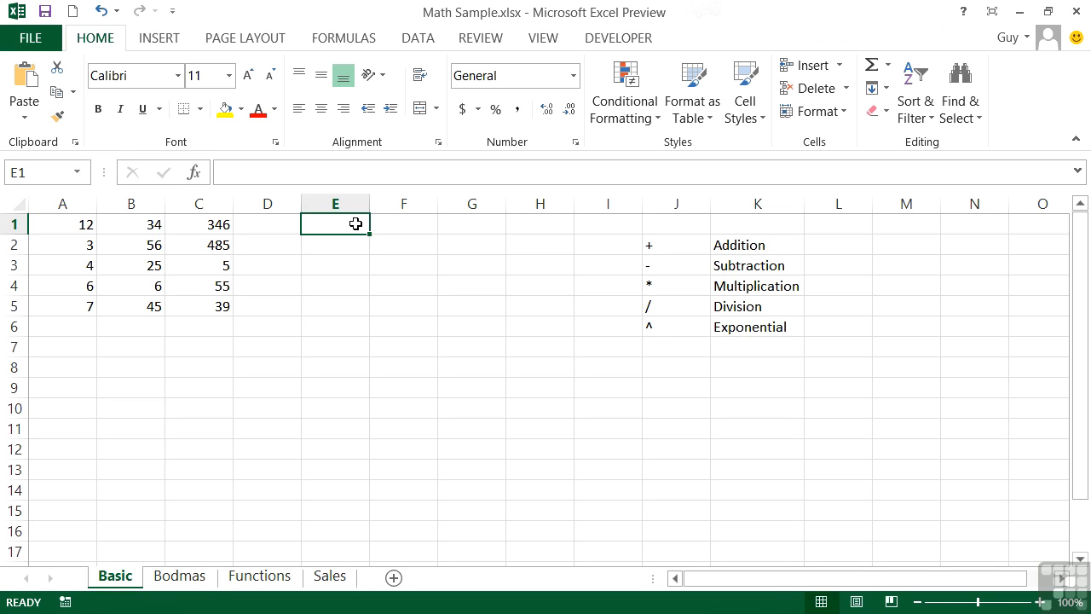
text(=)
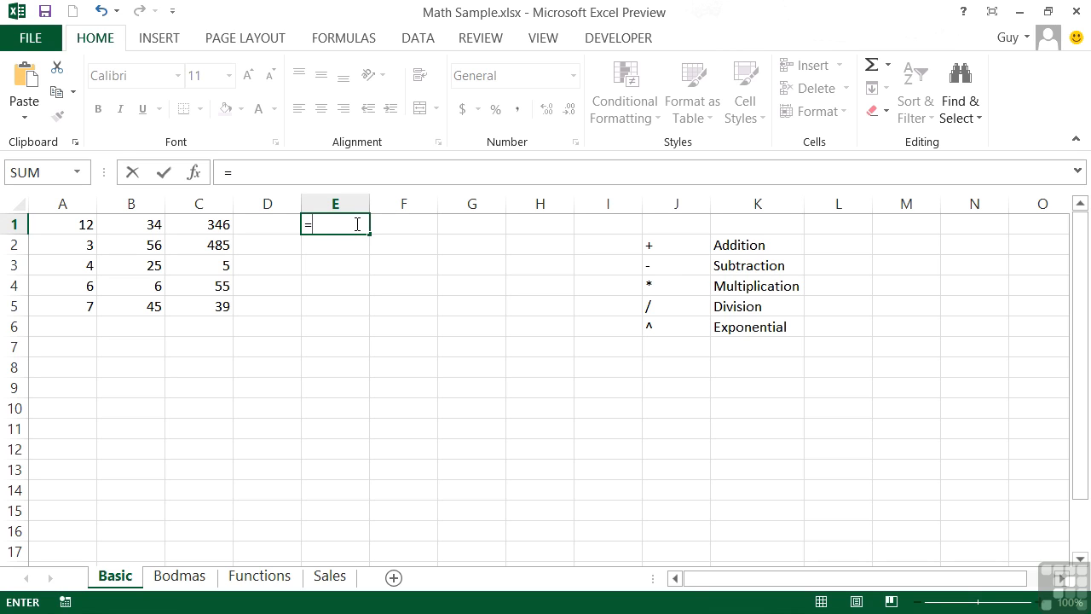
text(a1+b1)
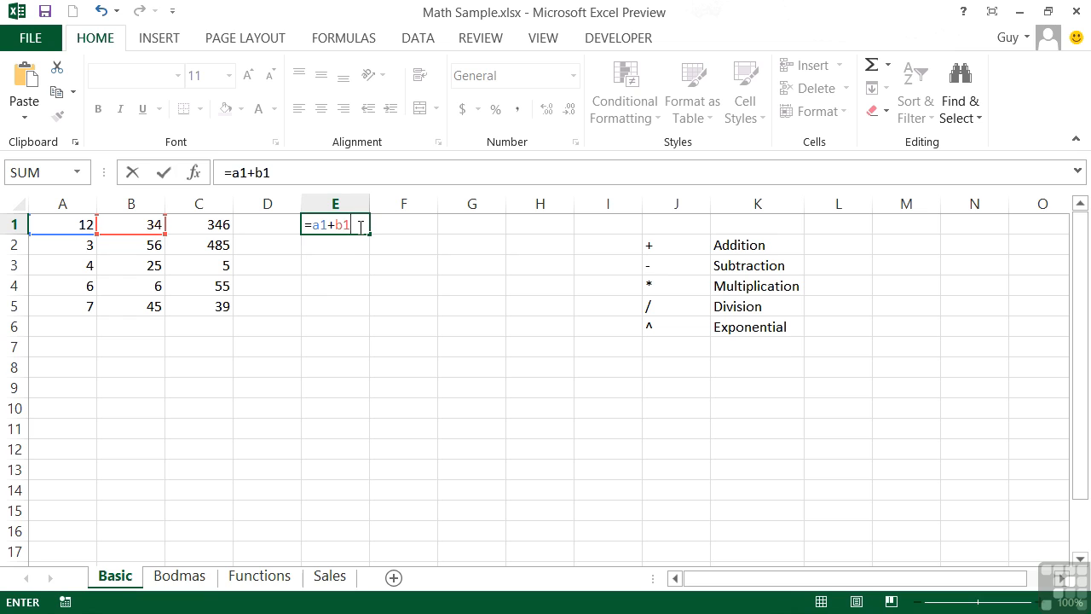
key(Return)
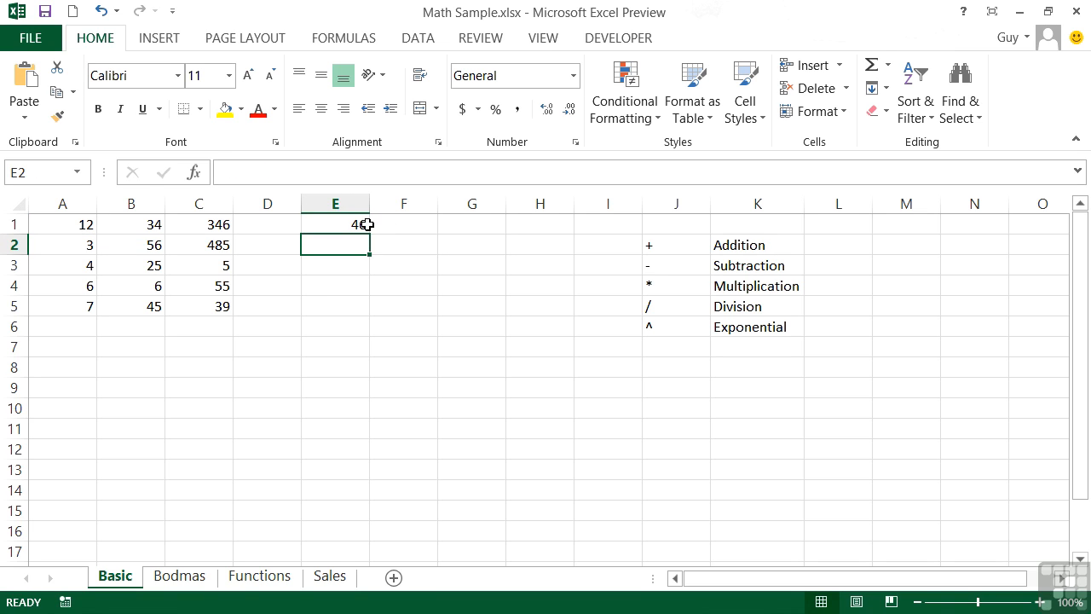
- Inspect the addition formula behind cell E1 both in the cell and in the formula bar, leaving it as it is
click(345, 223)
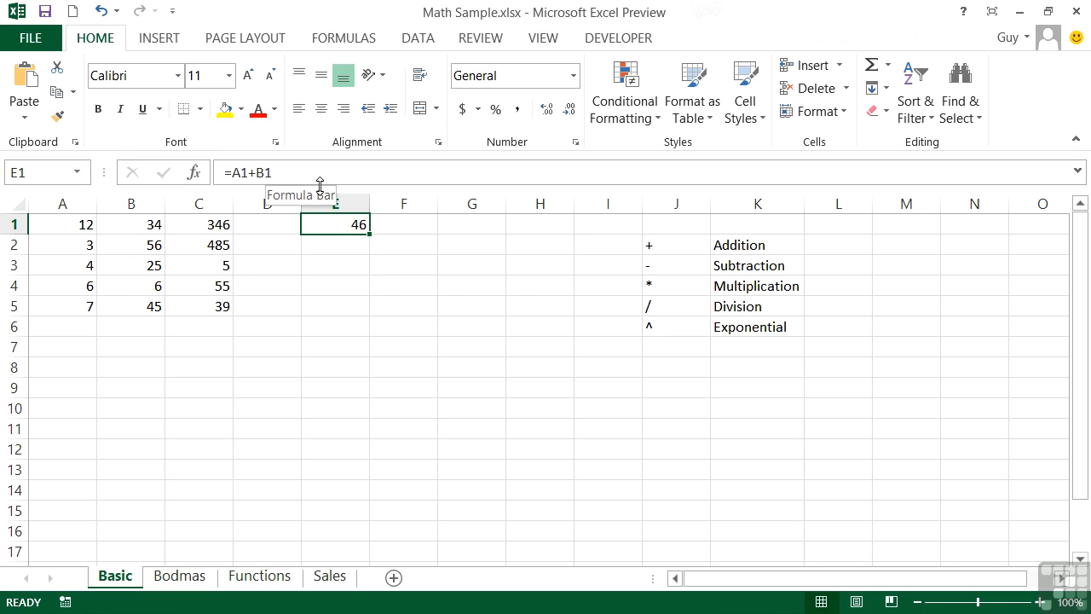
double_click(349, 226)
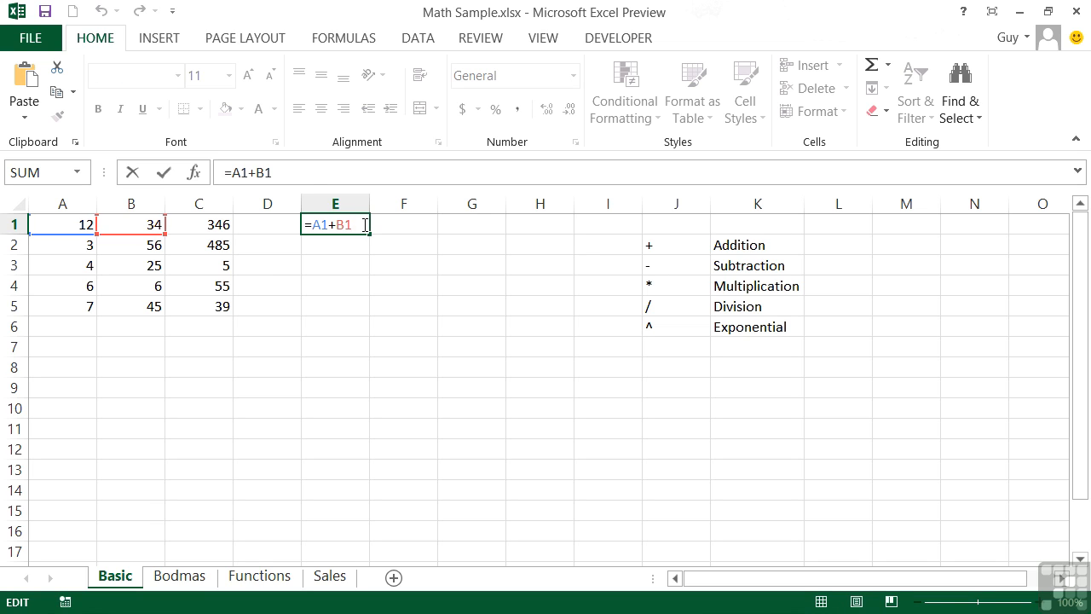
click(300, 171)
key(Return)
click(325, 226)
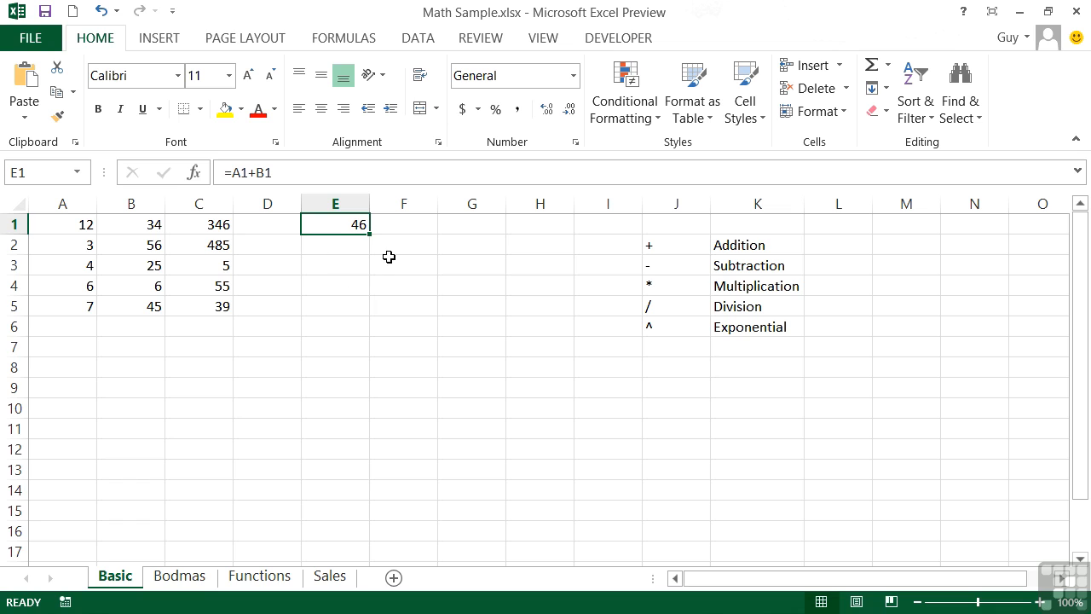
- Subtract C3 from A1 in cell E2 with the formula =A1-C3, picking the references from the sheet
click(356, 248)
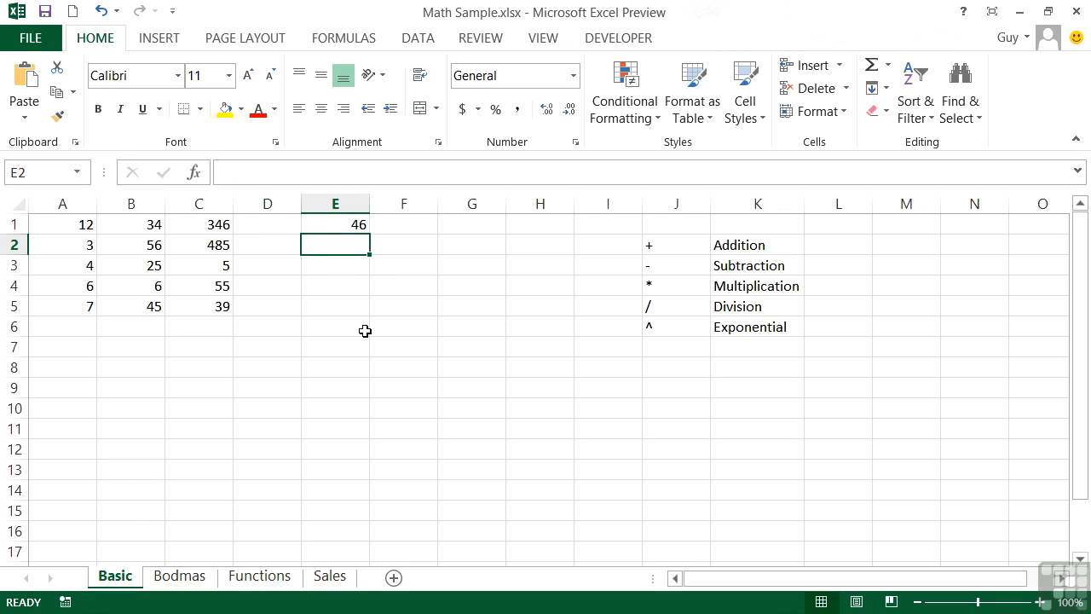
text(=)
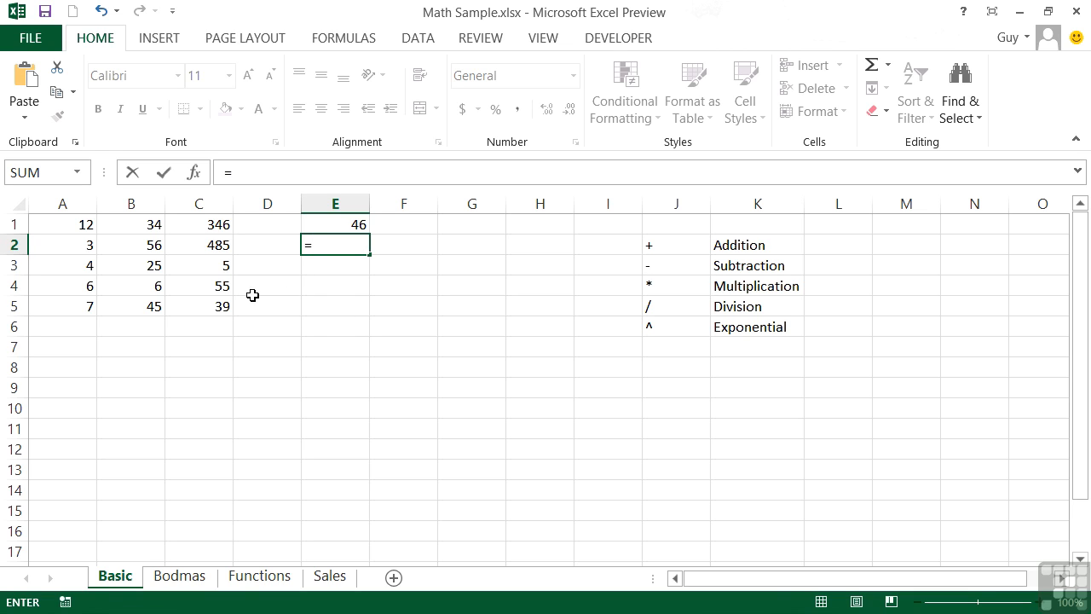
click(75, 224)
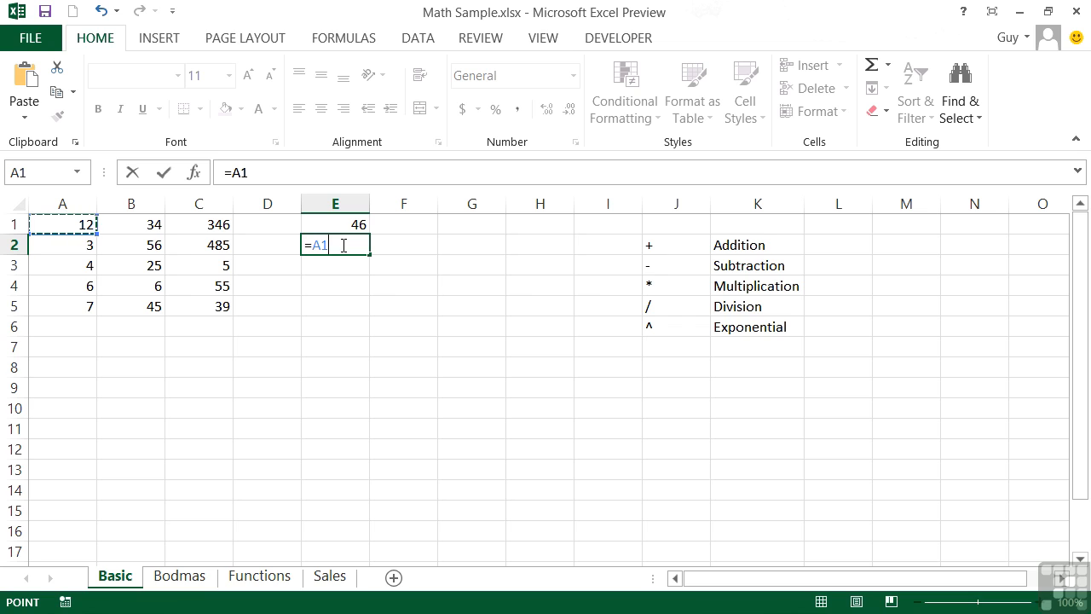
text(-)
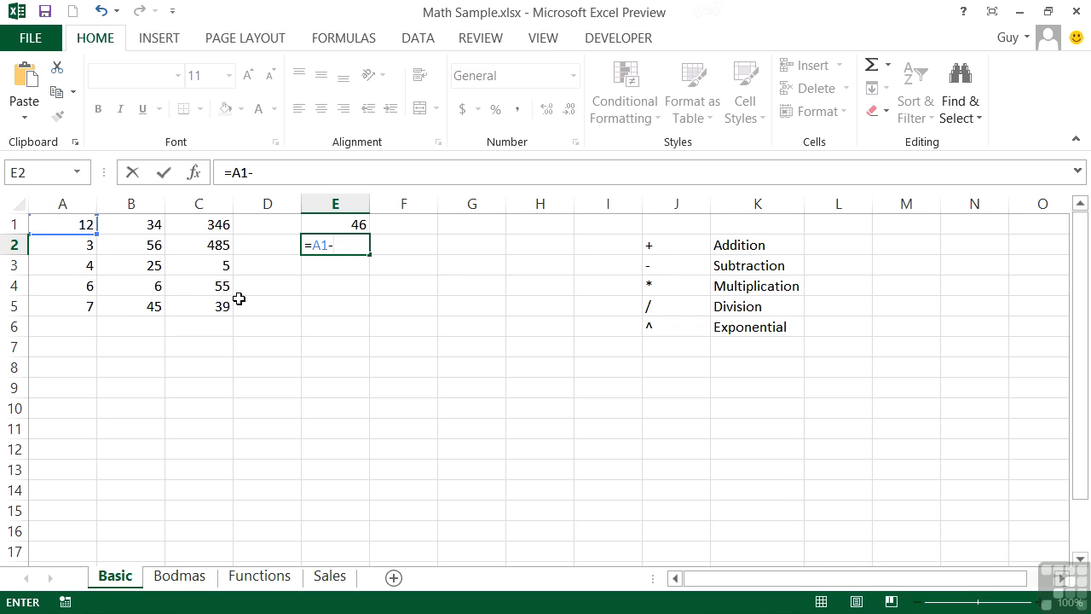
click(211, 268)
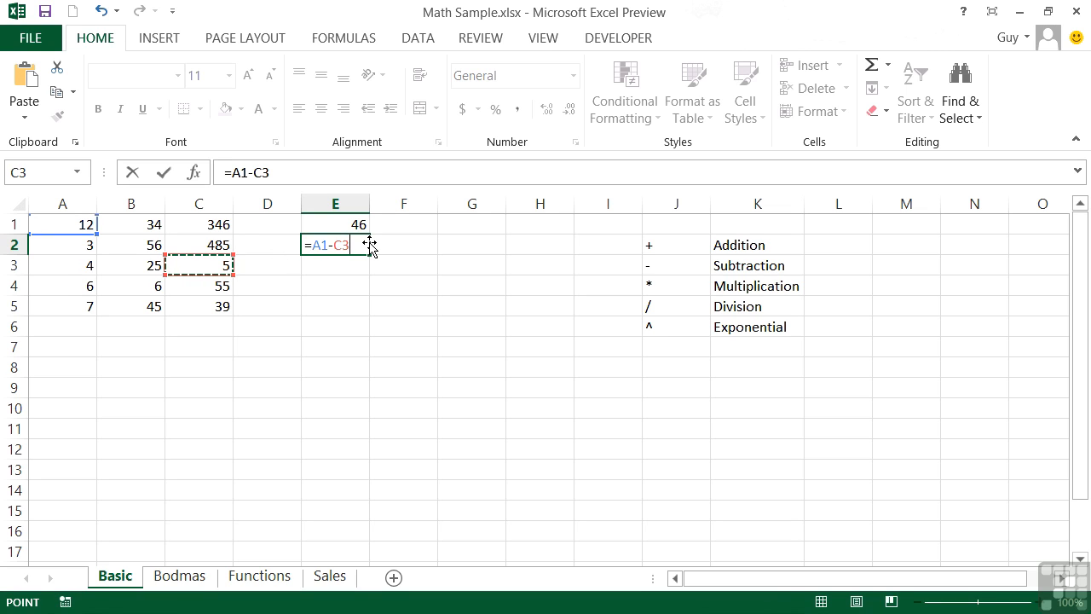
key(Return)
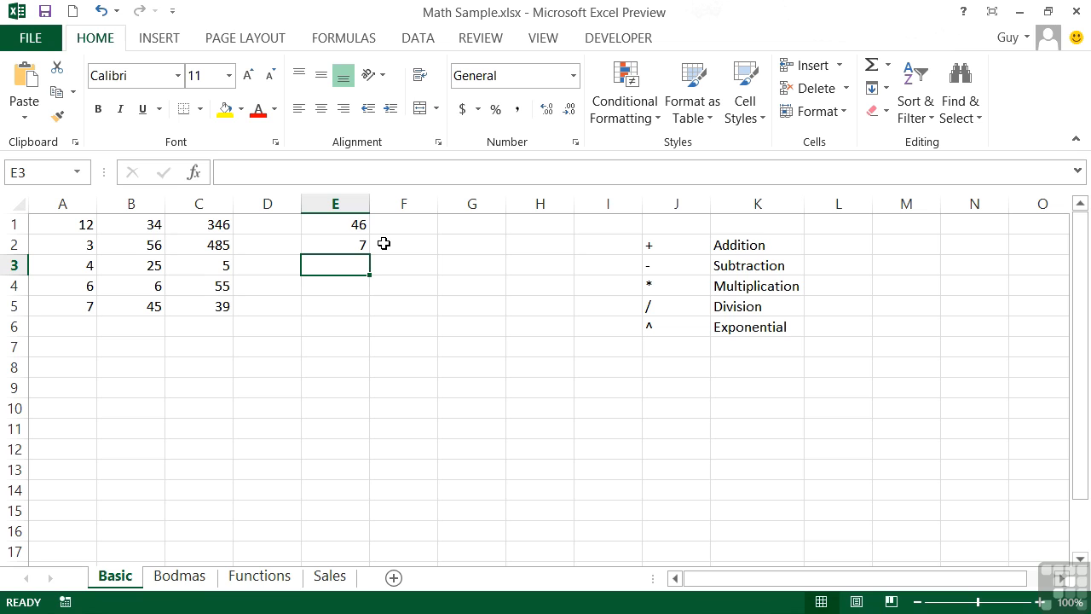
- Multiply A4 by B4 in cell E3 with the formula =A4*B4, picking both references from the sheet
text(=)
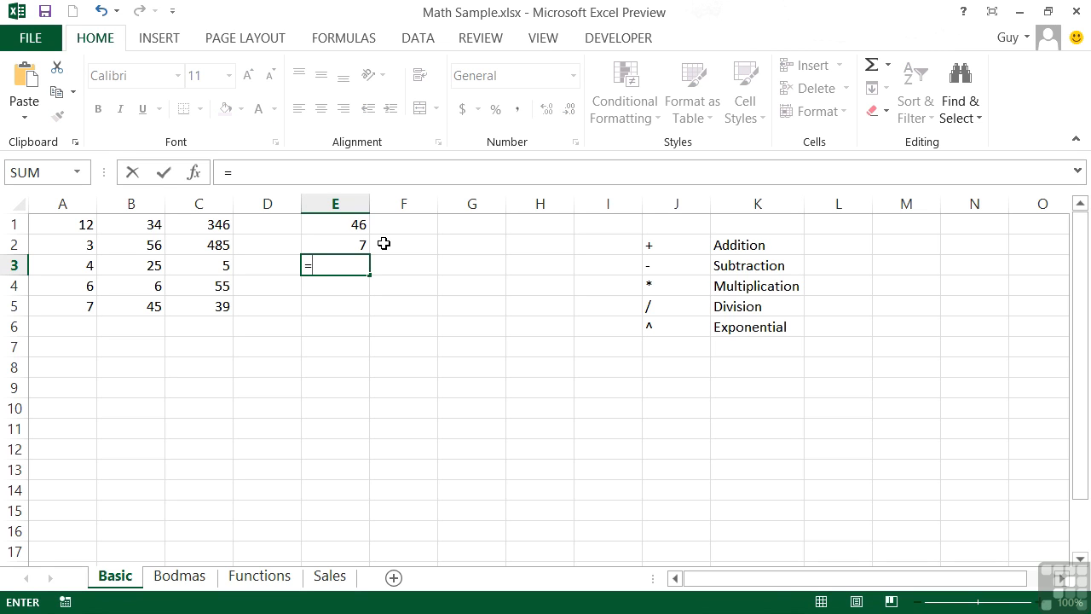
click(75, 288)
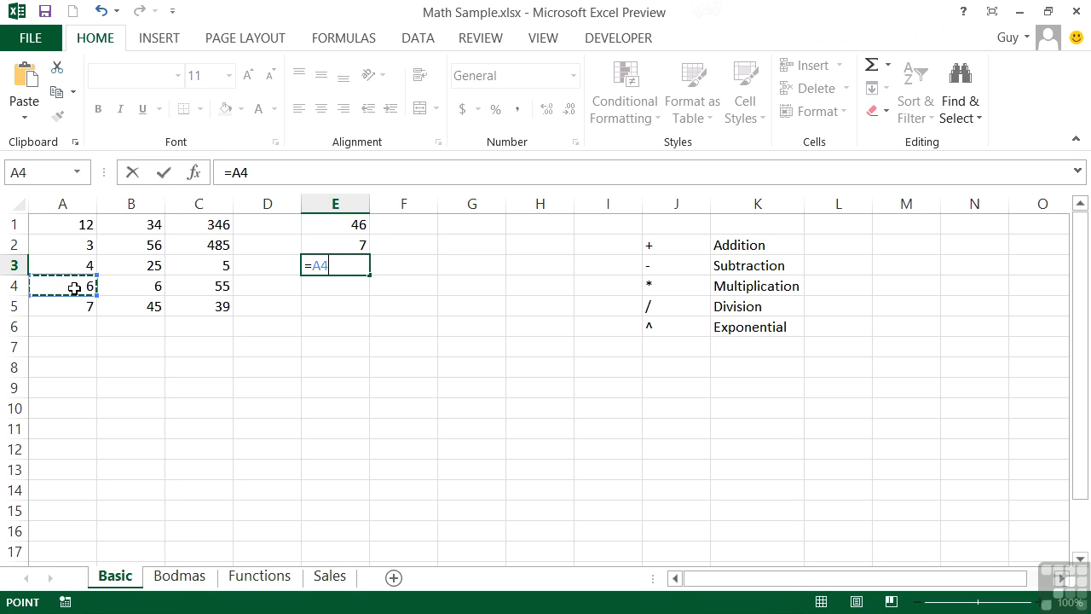
text(*)
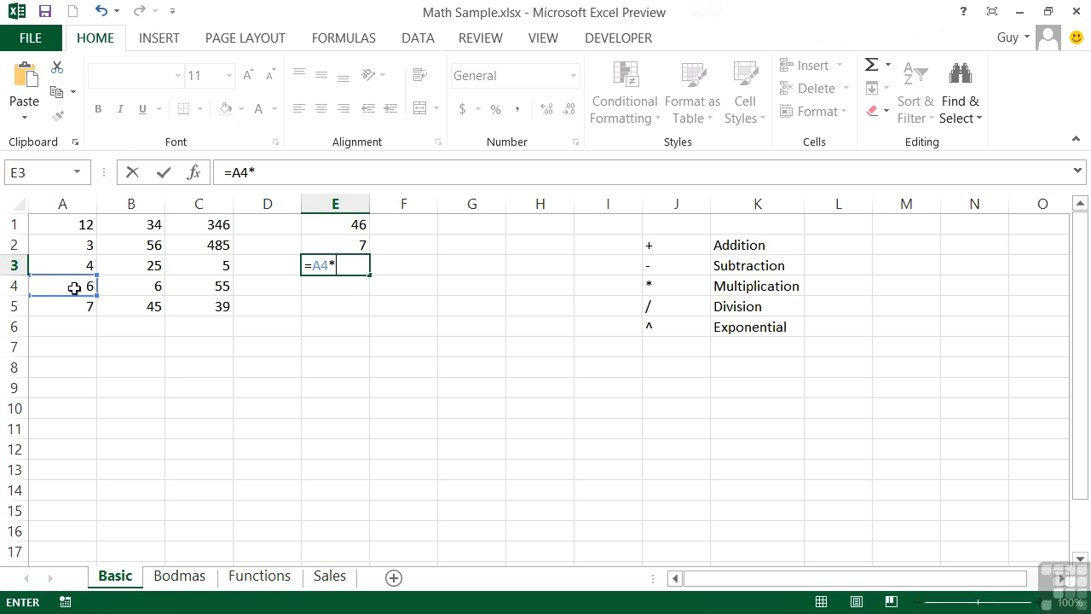
click(130, 286)
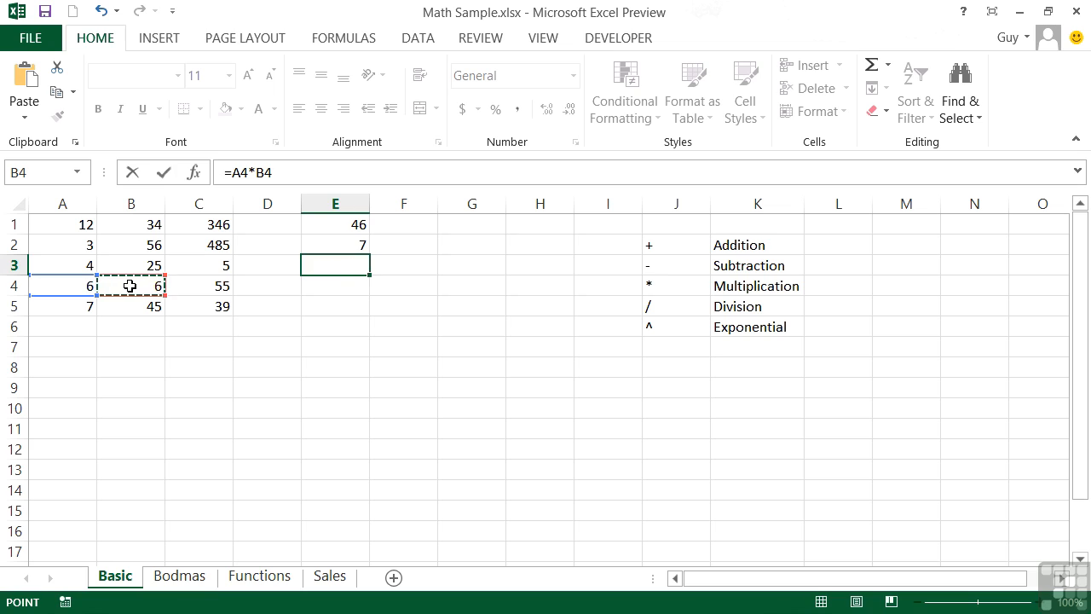
key(Return)
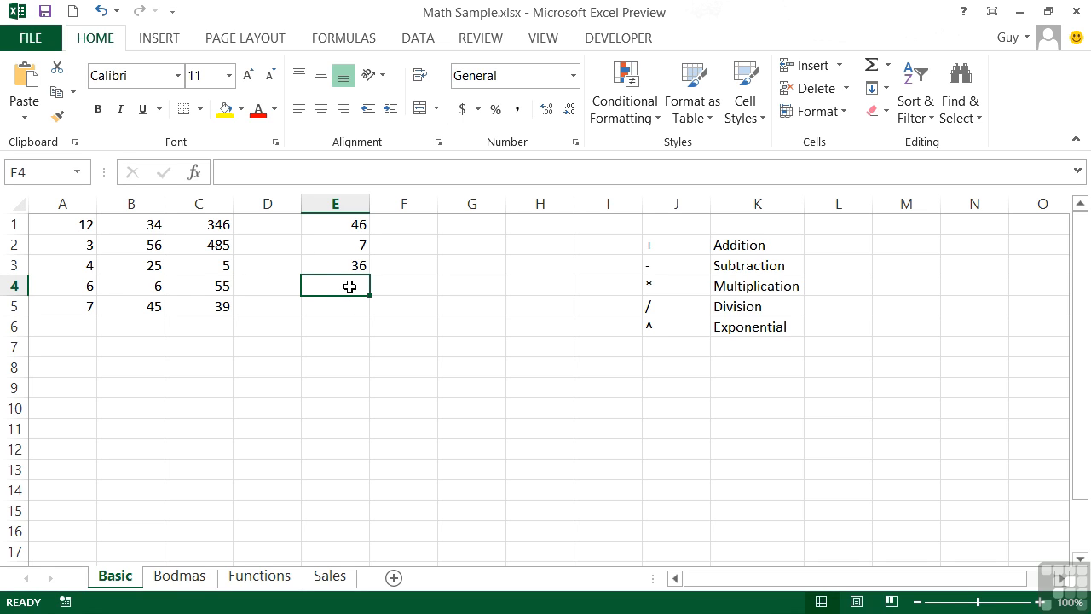
- Divide B1 by C3 in cell E4 with the formula =B1/C3, picking both references from the sheet
text(=)
click(150, 225)
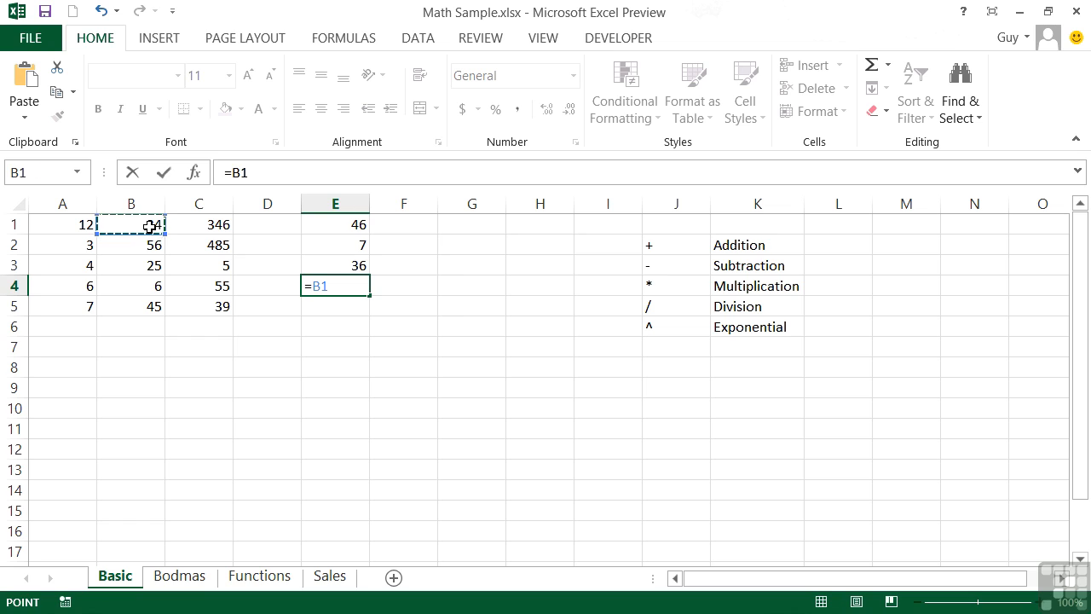
text(/)
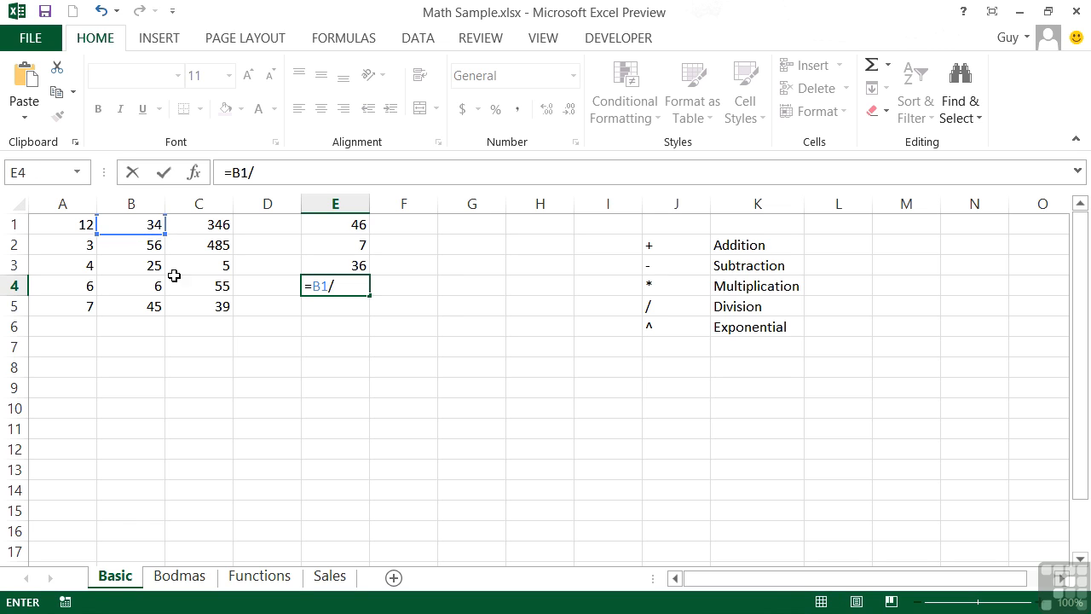
click(214, 265)
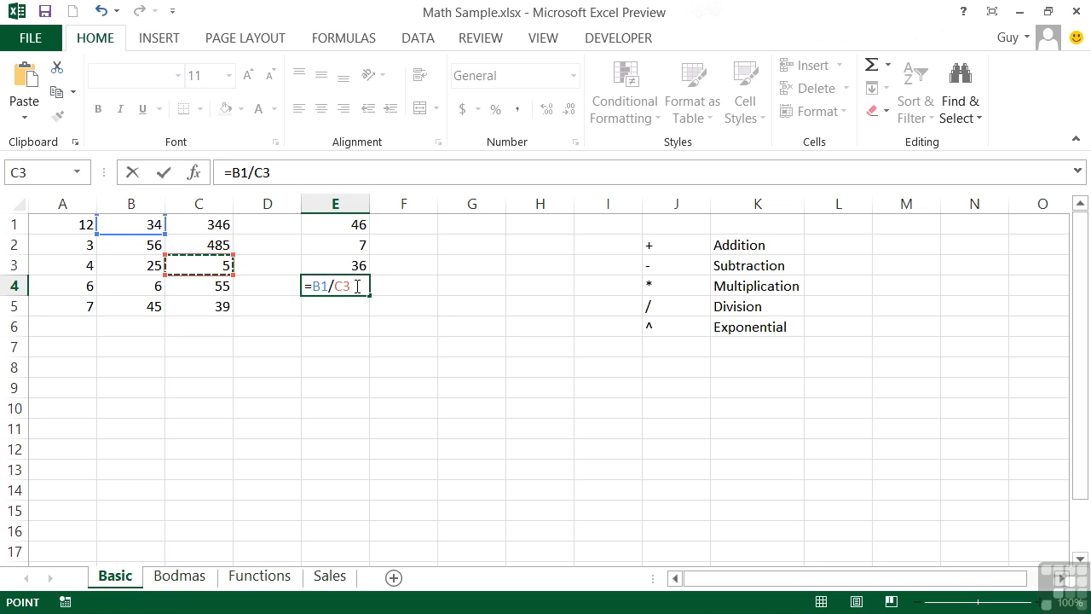
key(Return)
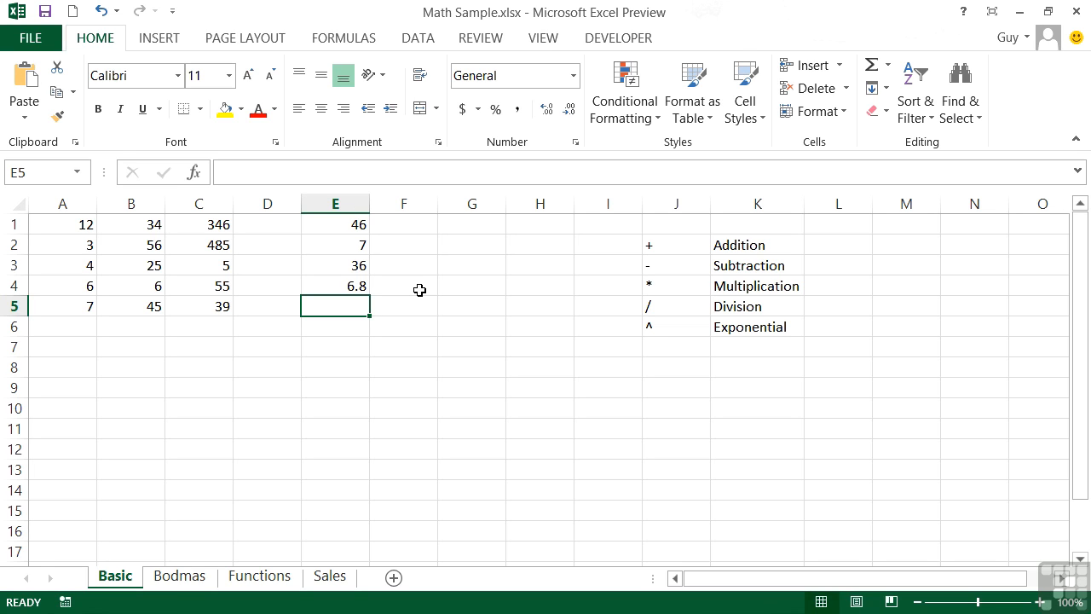
- Raise A5 to the power of A3 in cell E5 with the formula =A5^A3, and reselect the cell to show its formula
text(=)
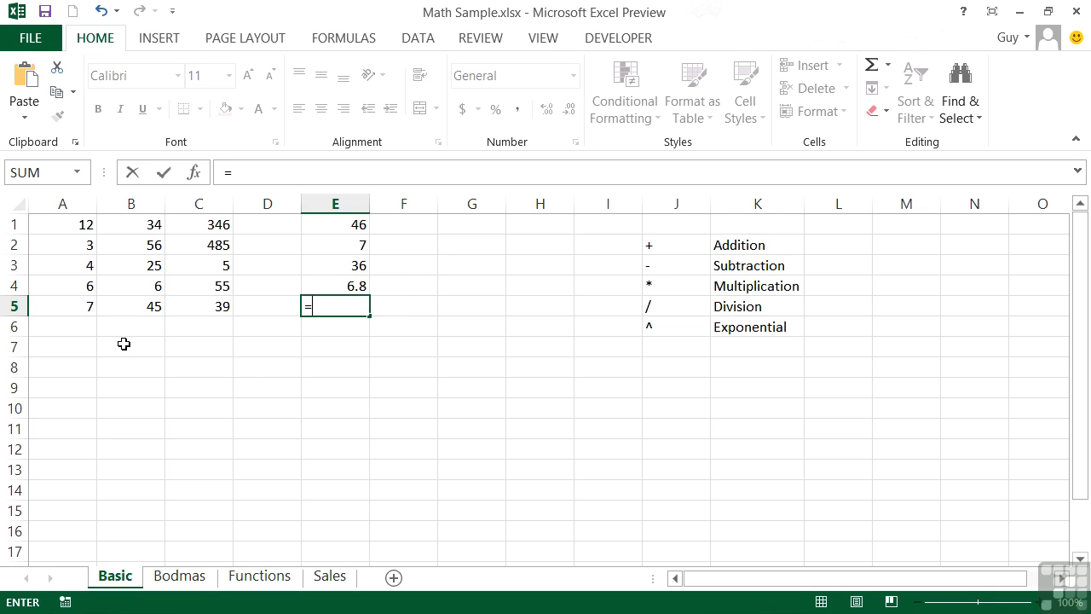
click(83, 305)
text(^)
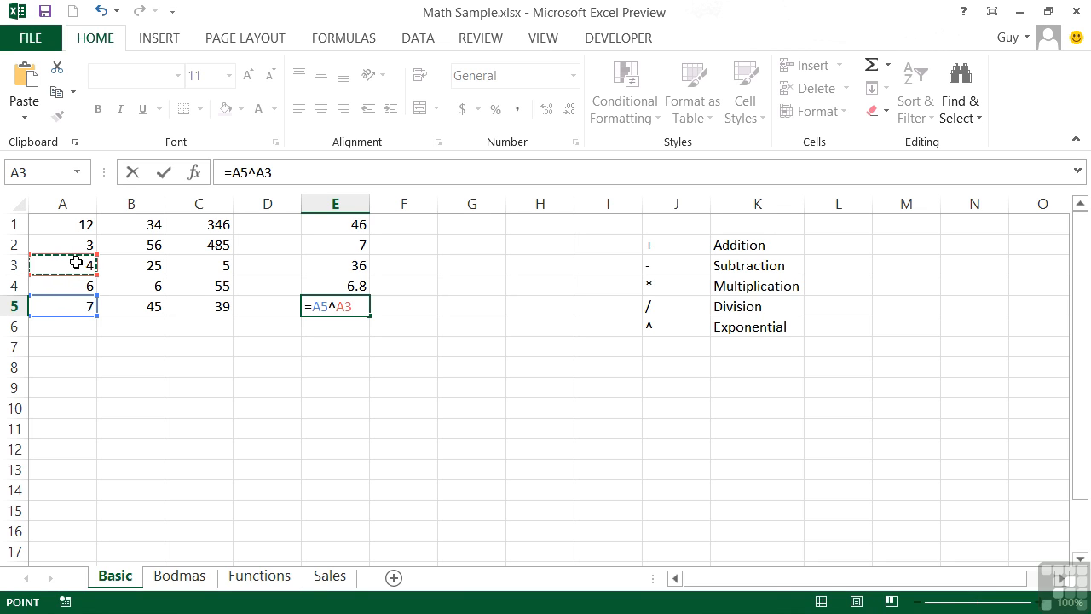
key(Return)
key(Up)
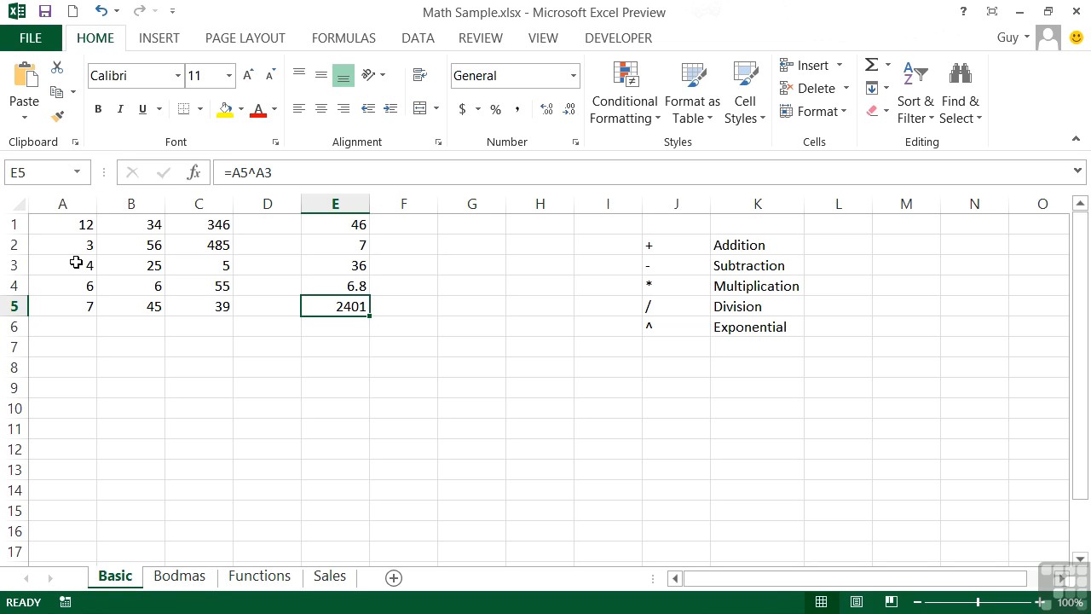
- Change the inputs of the exponent formula by setting A5 to 2 and A3 to 14
click(70, 307)
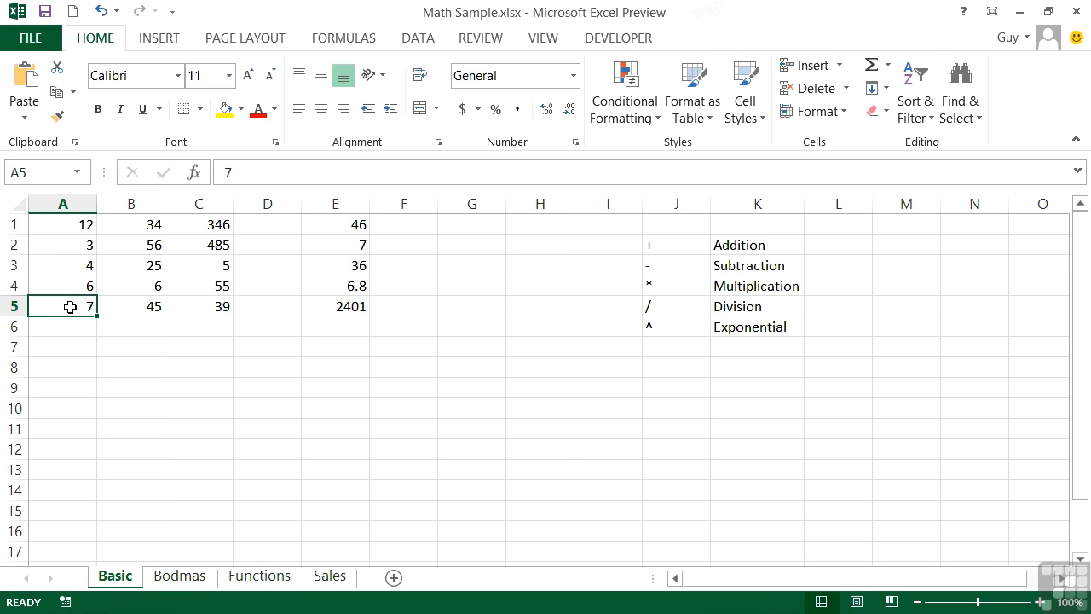
text(2)
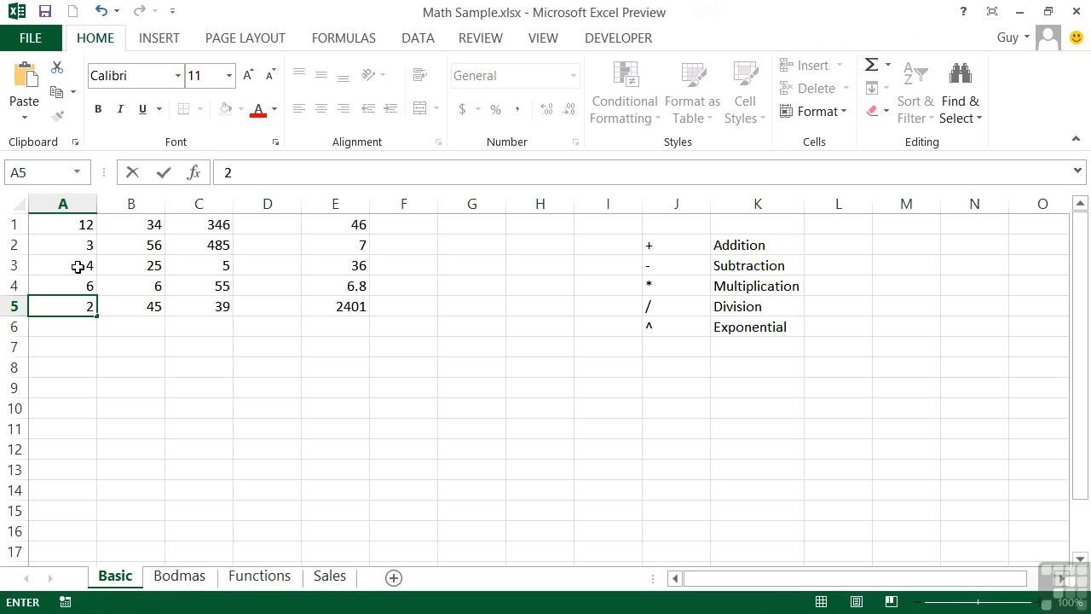
click(78, 267)
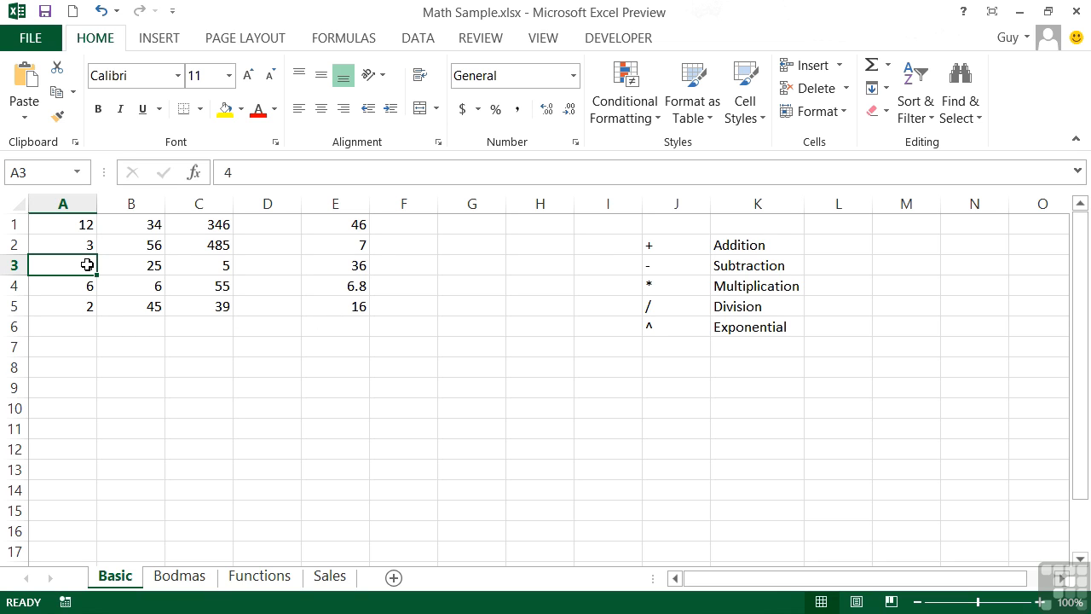
text(14)
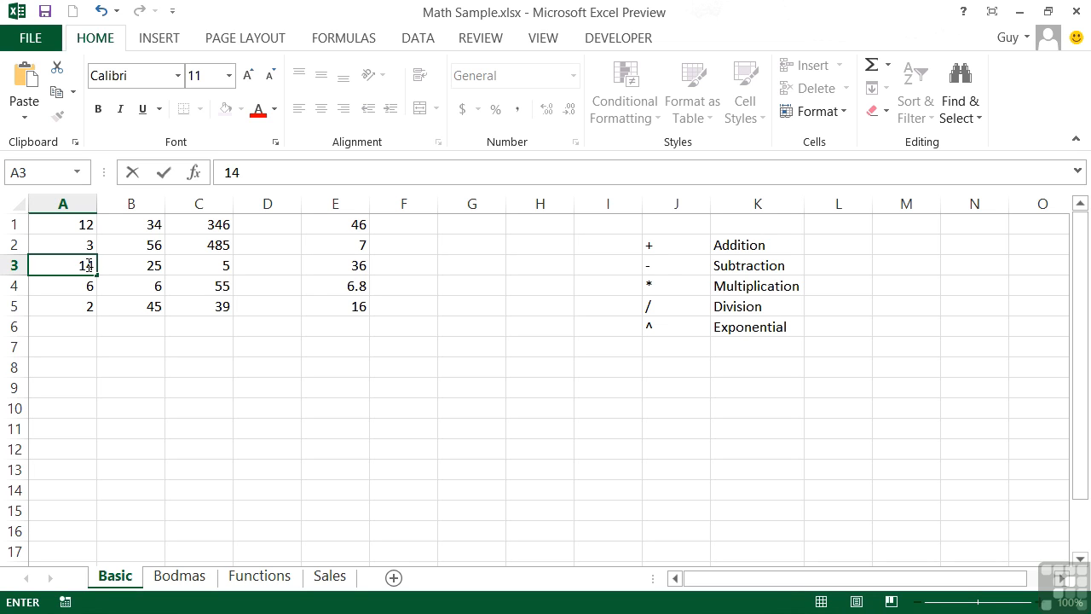
key(Return)
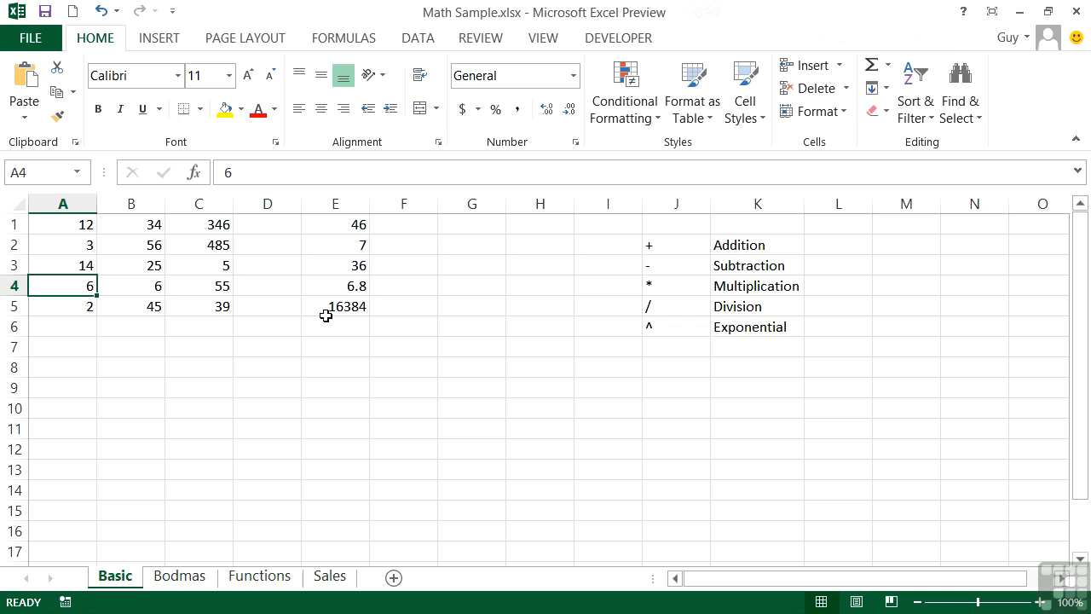
- Check the addition formula in E1 and change its input cell B1 to 134
click(345, 225)
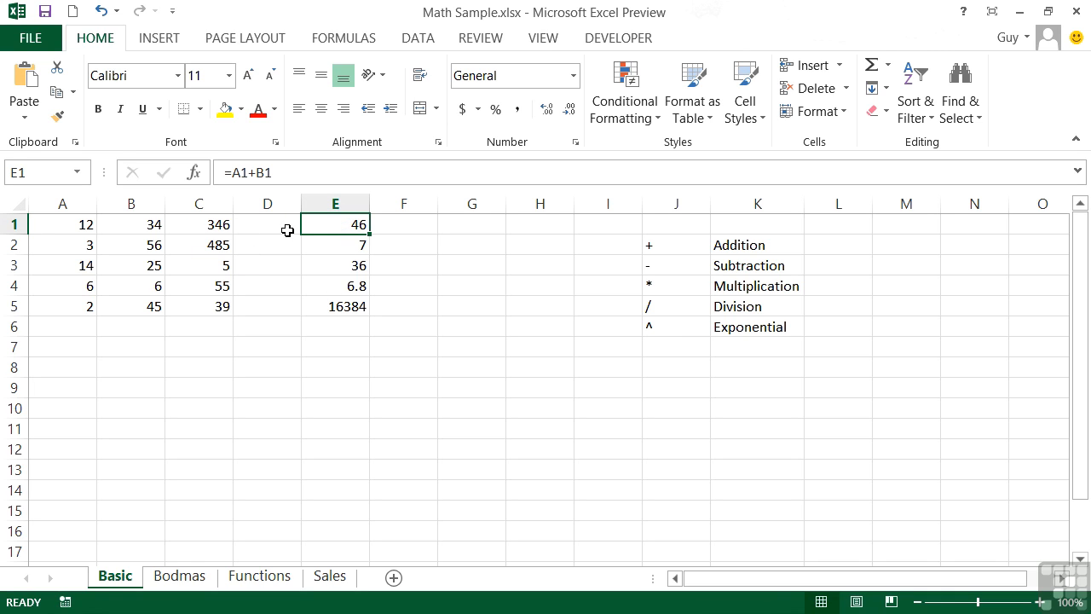
double_click(152, 226)
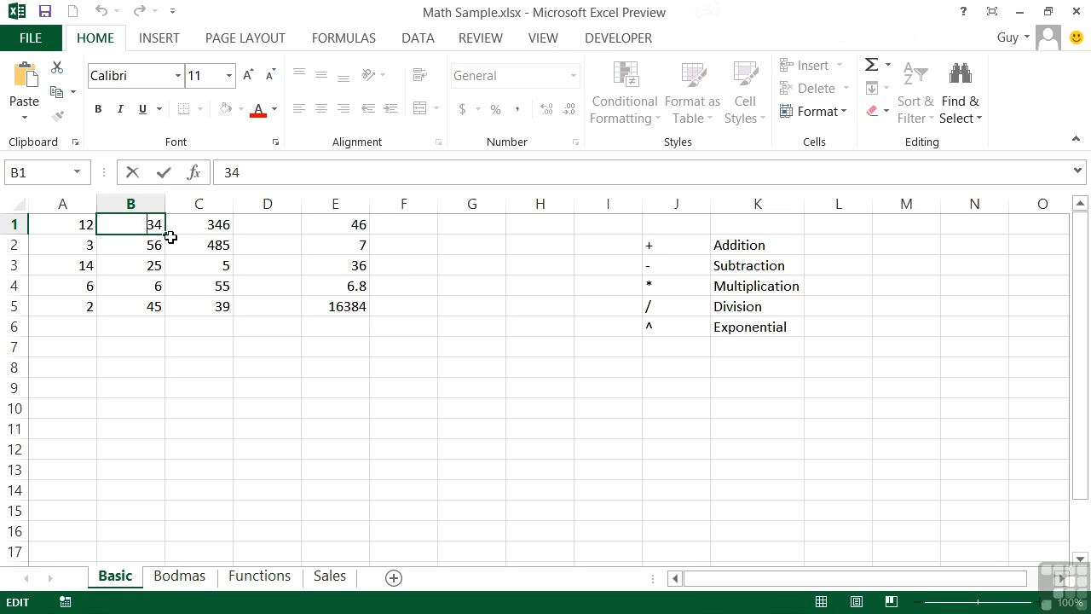
text(1)
key(Return)
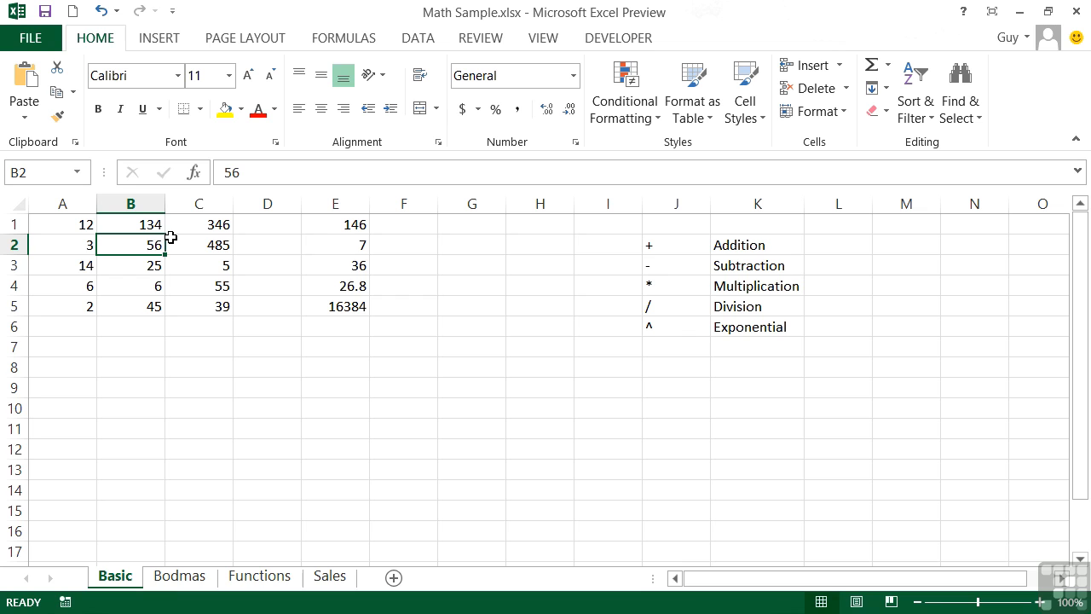
- Open the addition formula in cell E1 for editing to show its referenced cells
double_click(358, 223)
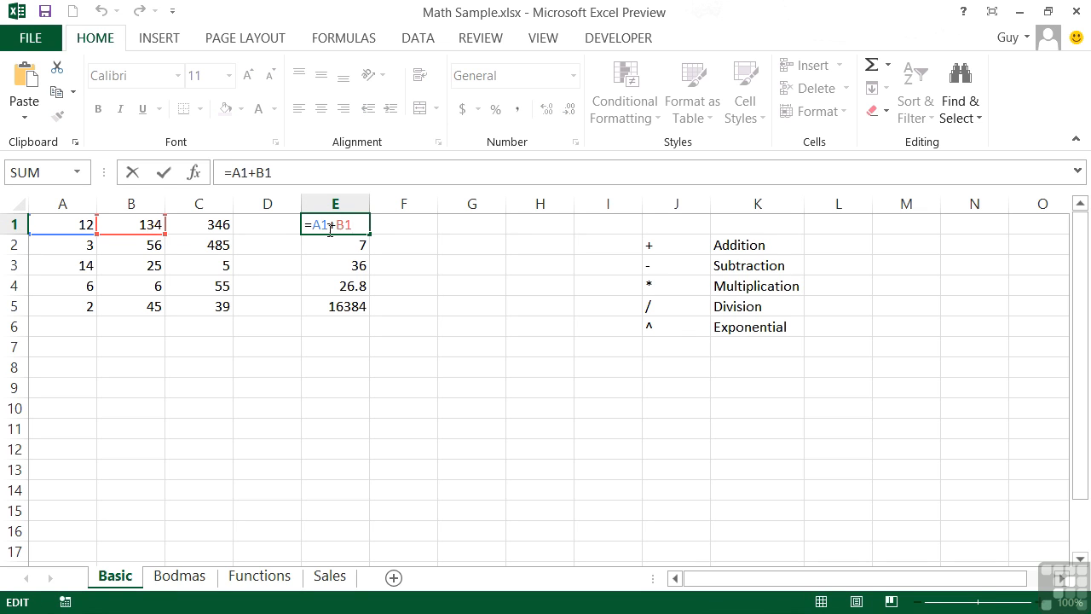